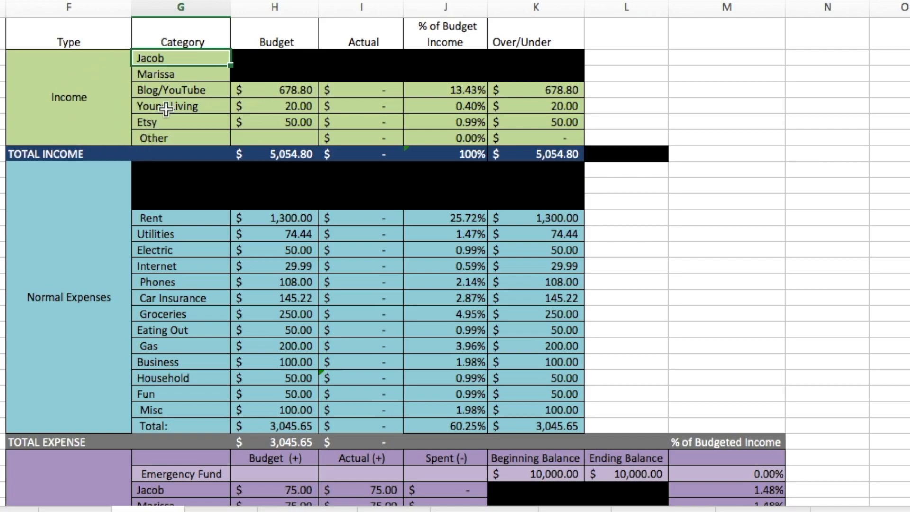
click(185, 68)
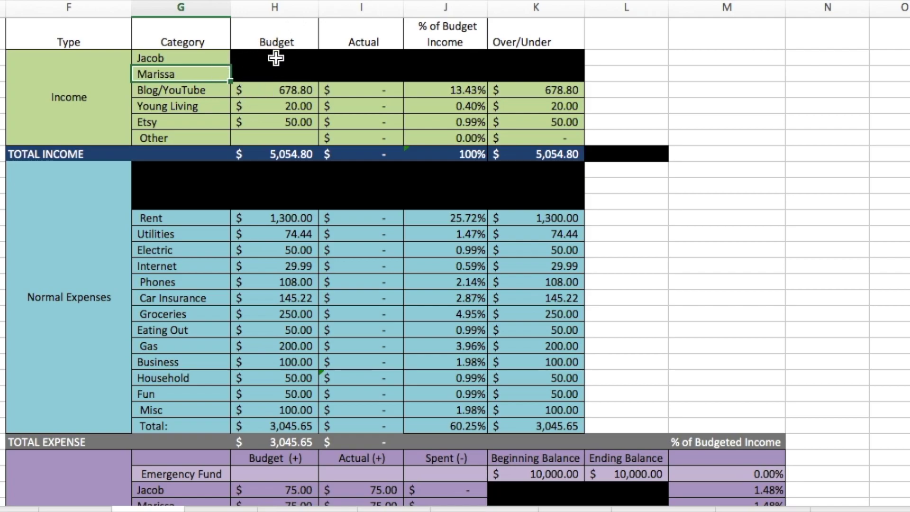
click(212, 93)
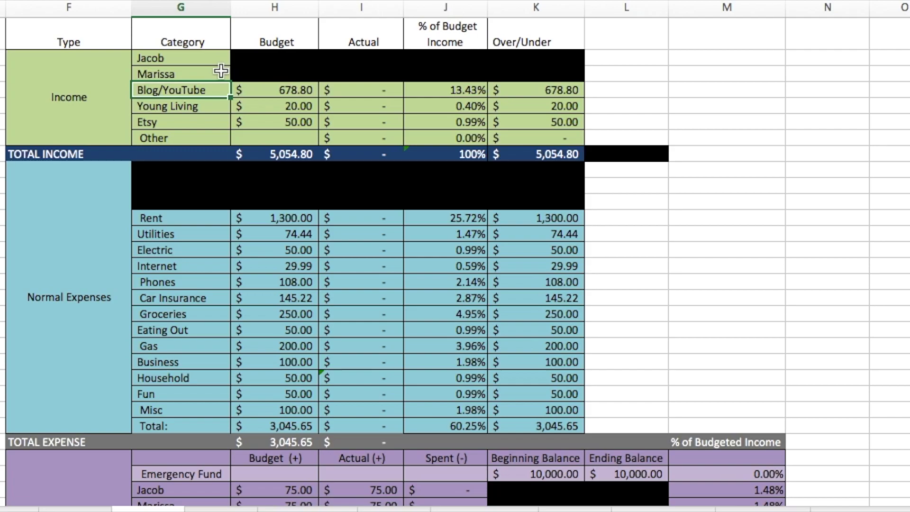
key(Right)
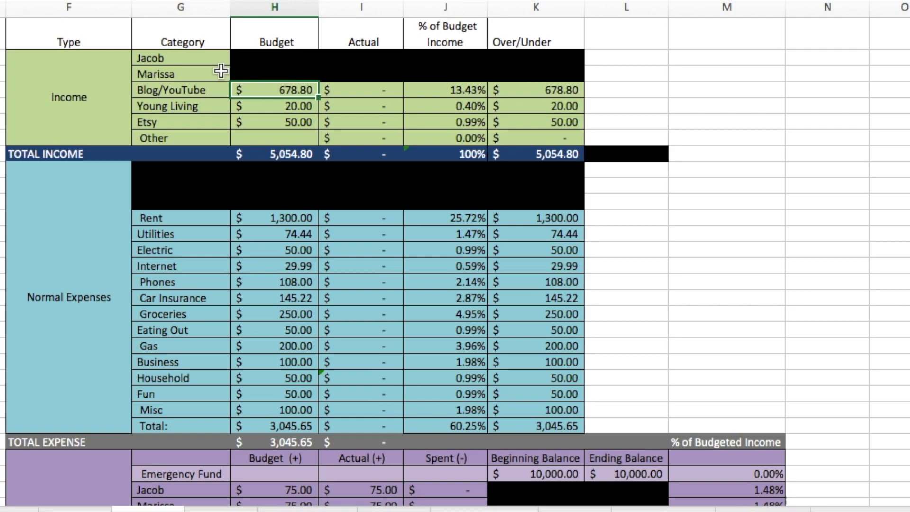
key(Down)
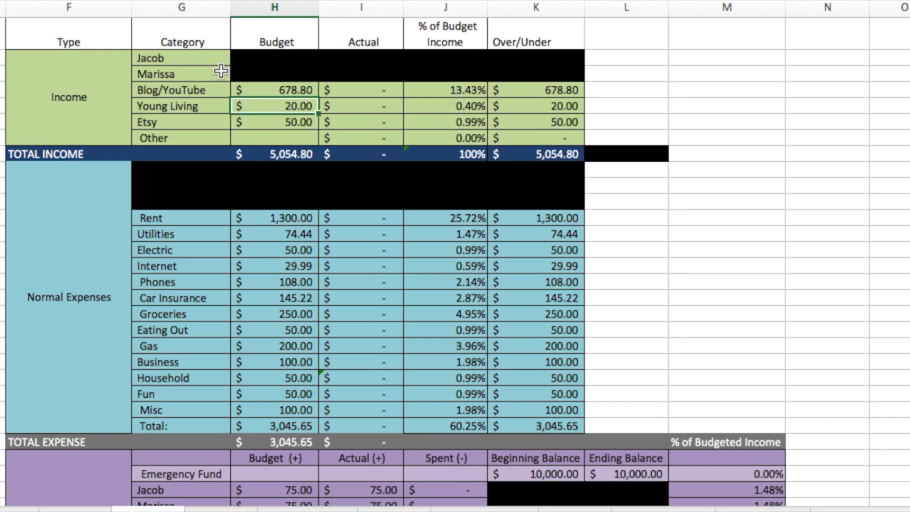
key(Down)
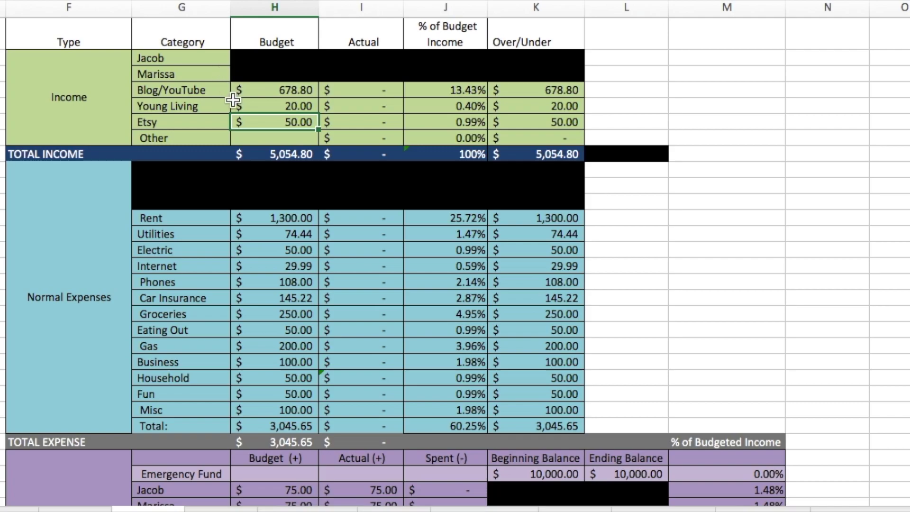
click(260, 153)
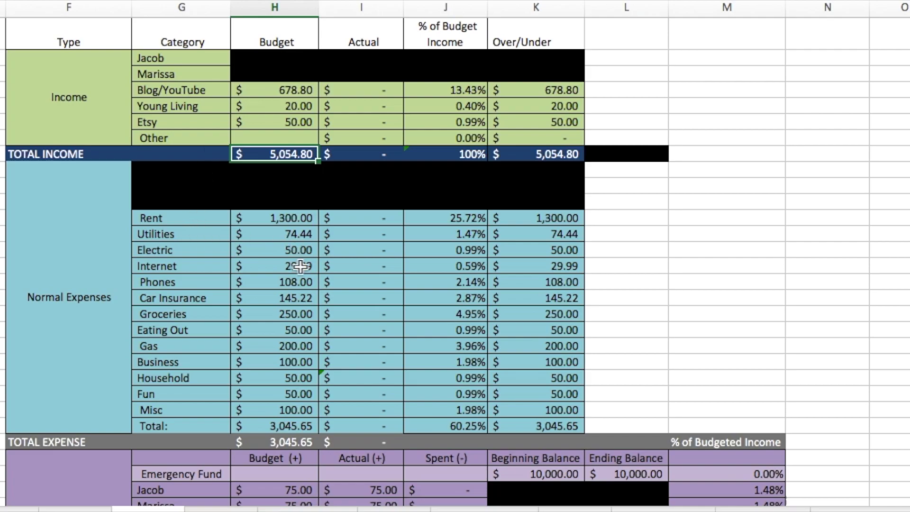
scroll(286, 315, down, 5)
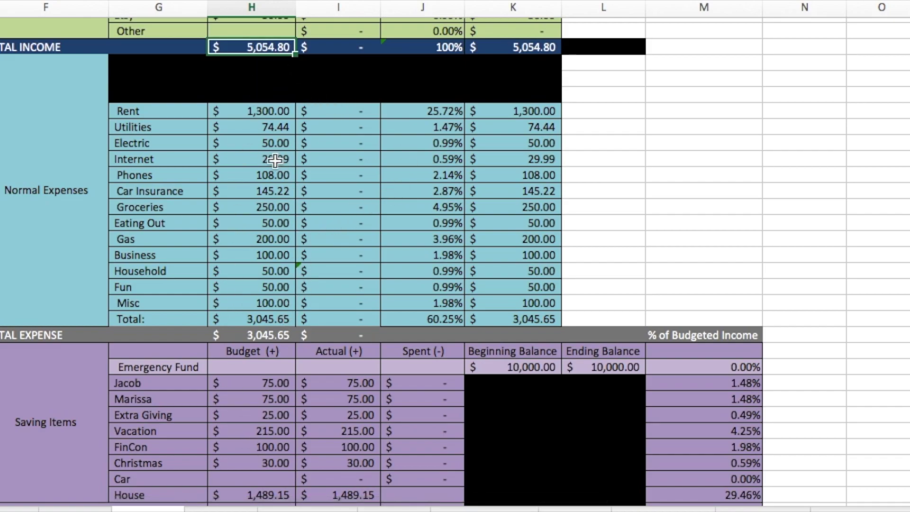
scroll(252, 279, up, 5)
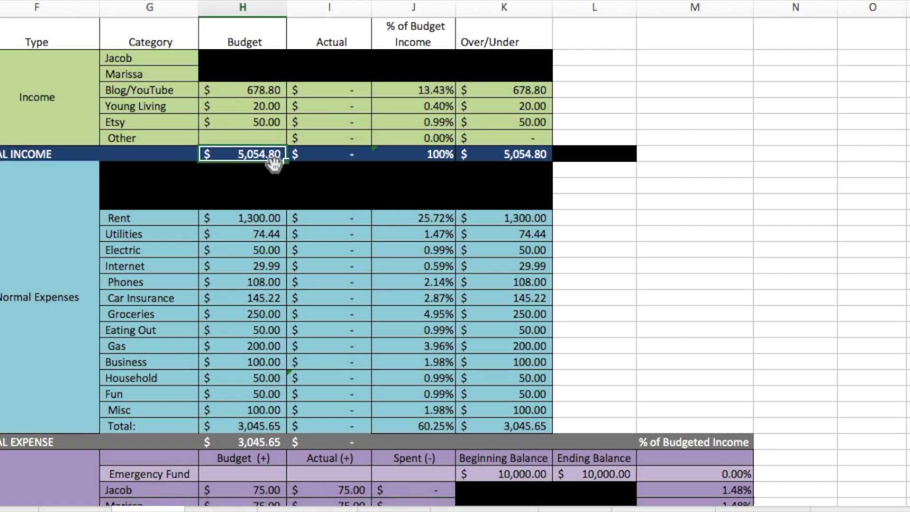
scroll(296, 326, down, 4)
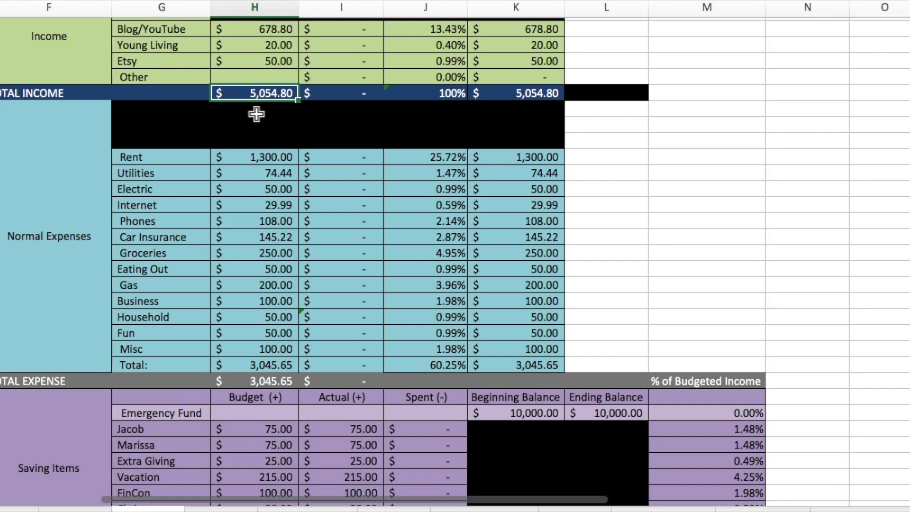
click(255, 112)
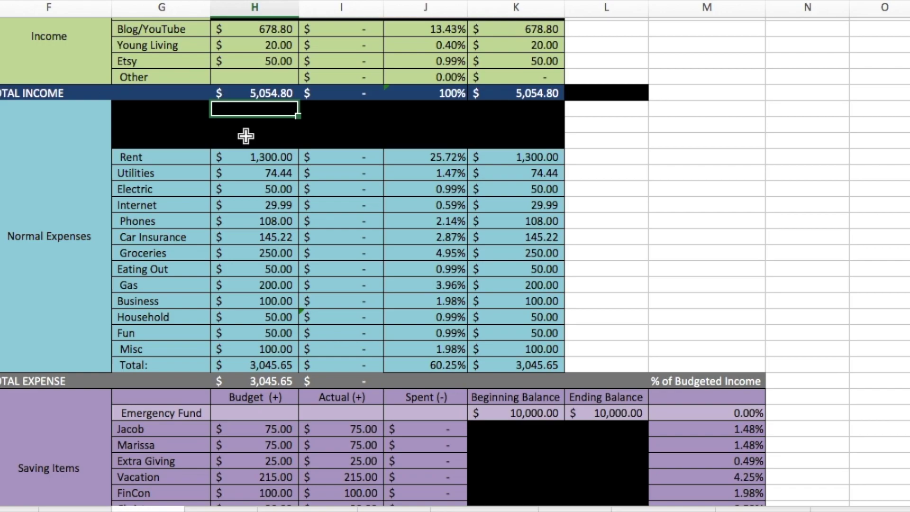
click(246, 136)
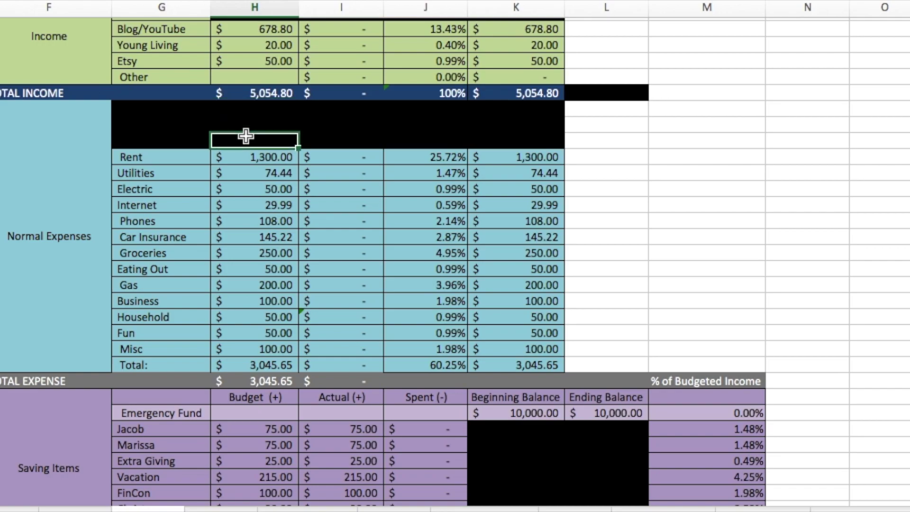
key(Down)
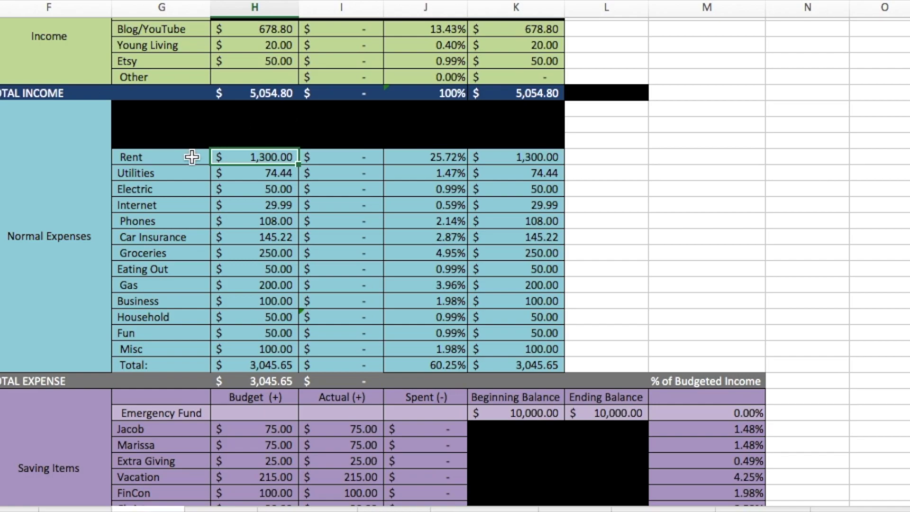
key(Down)
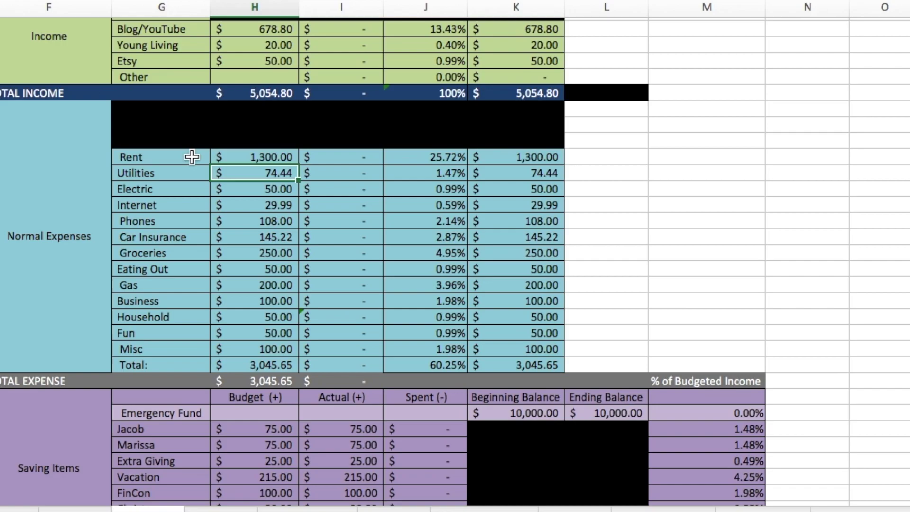
key(Down)
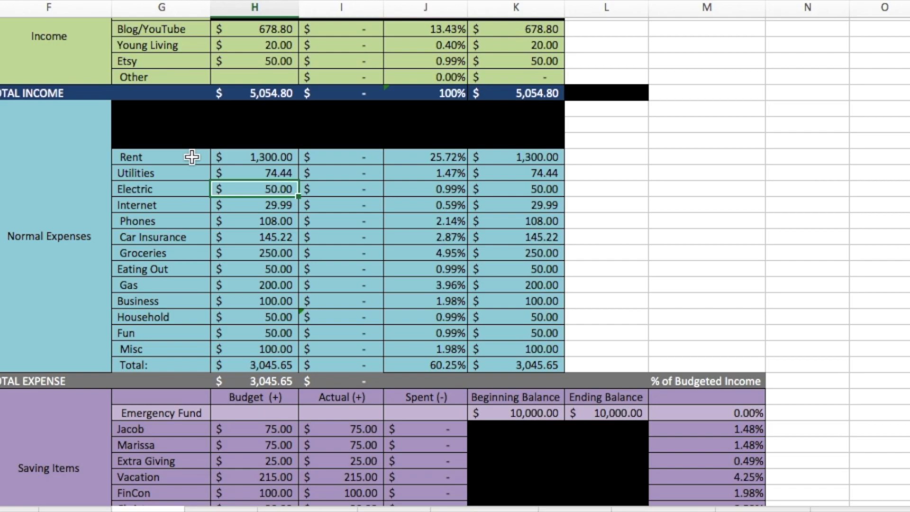
key(Down)
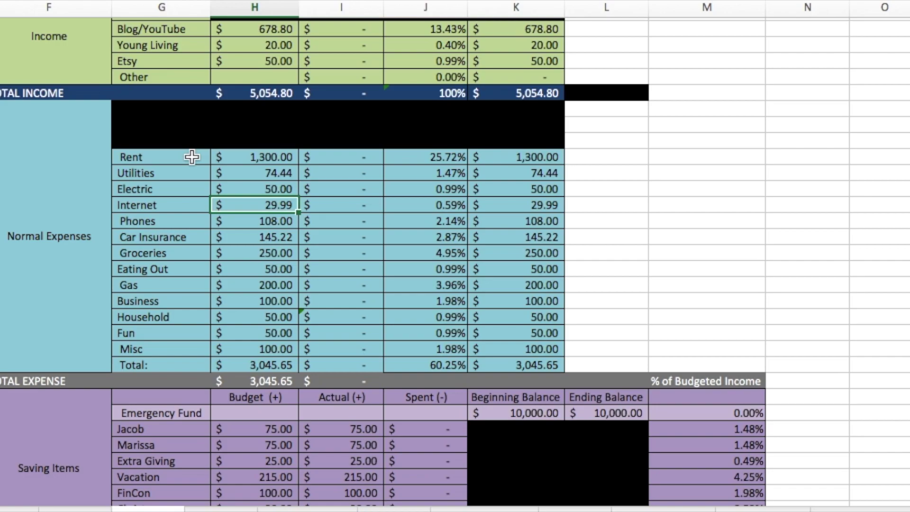
key(Down)
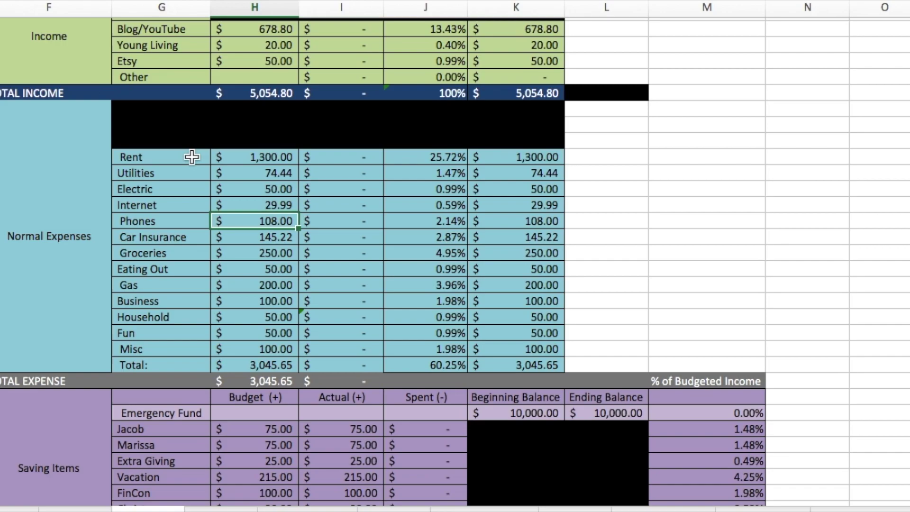
key(Down)
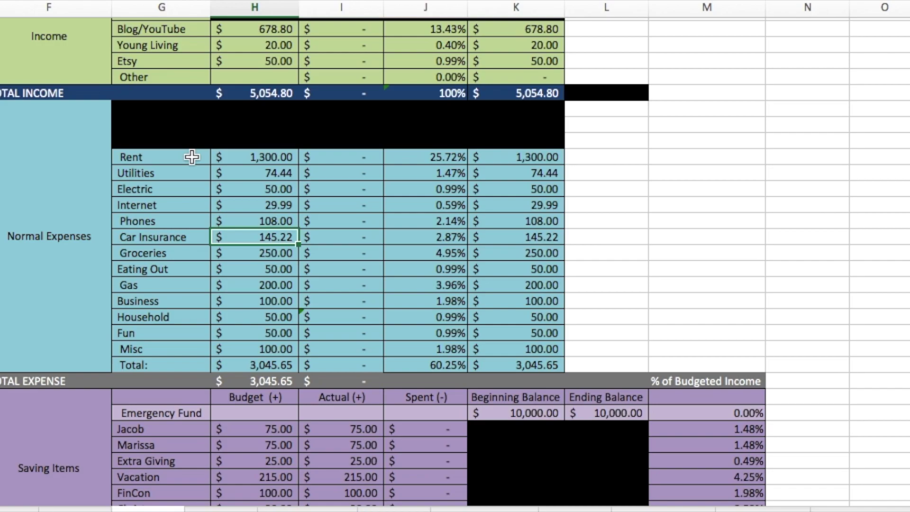
key(Down)
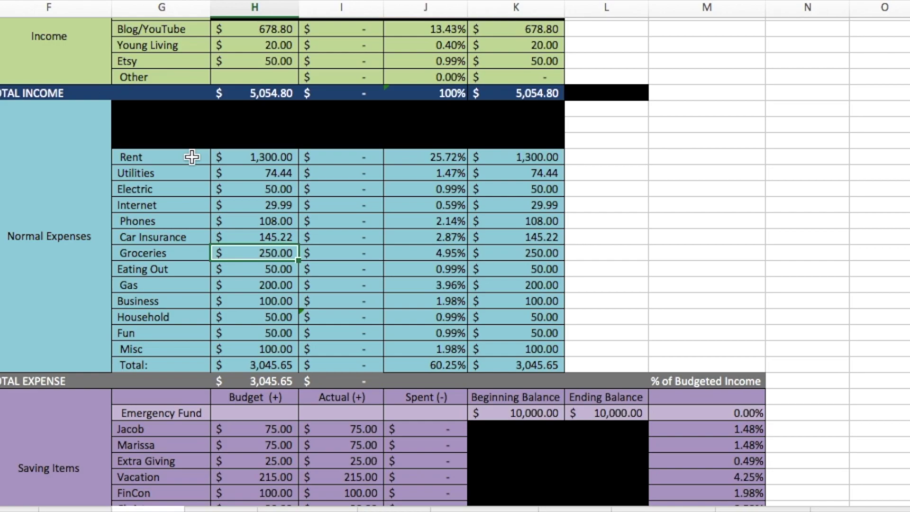
key(Down)
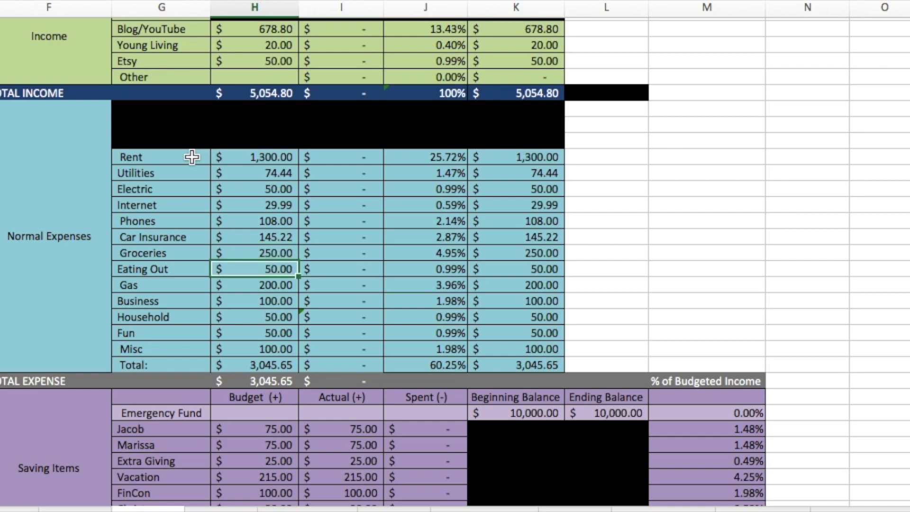
key(Down)
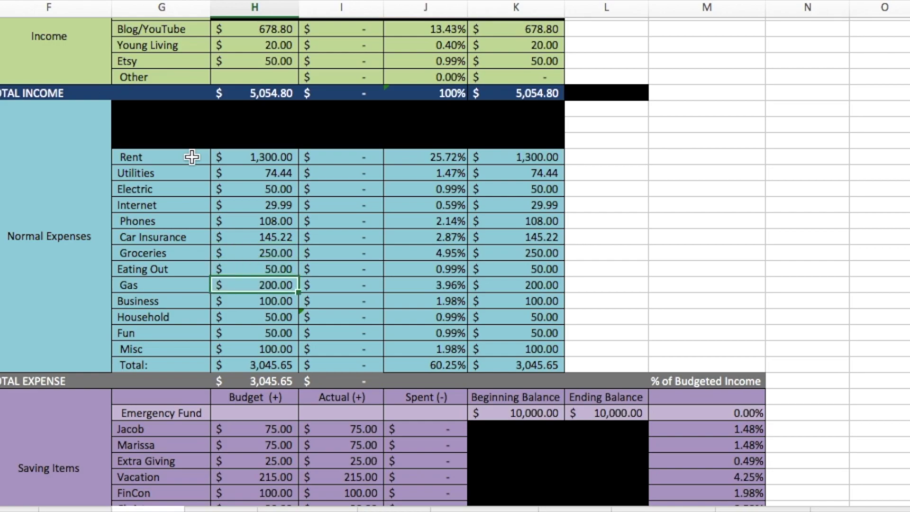
key(Down)
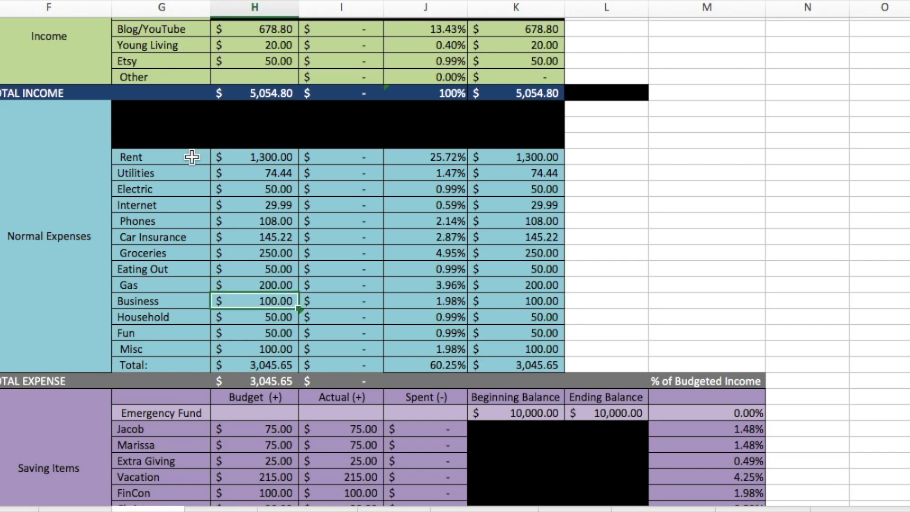
key(Down)
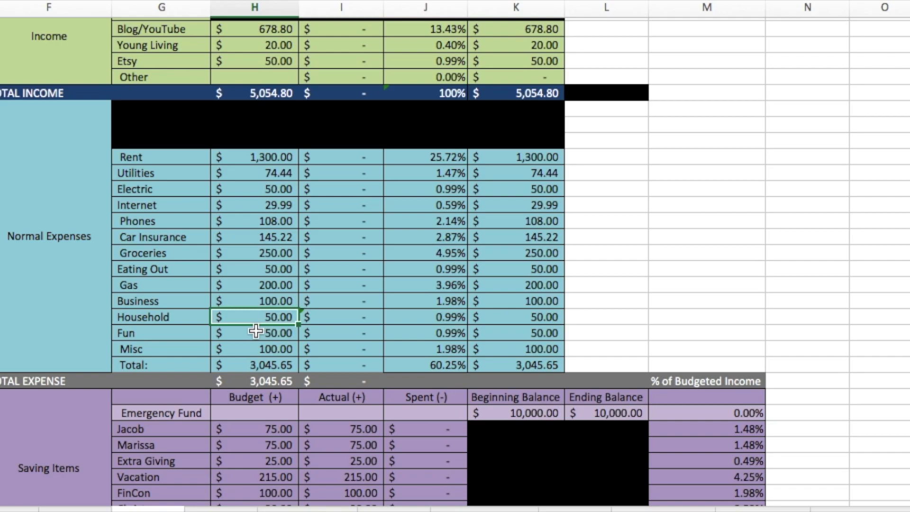
key(Left)
key(Down)
key(Down)
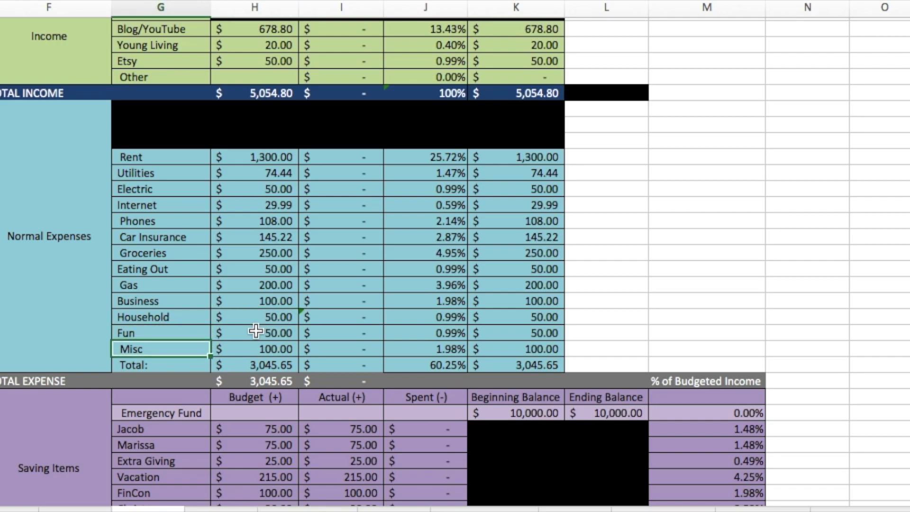
key(Right)
key(Up)
key(Up)
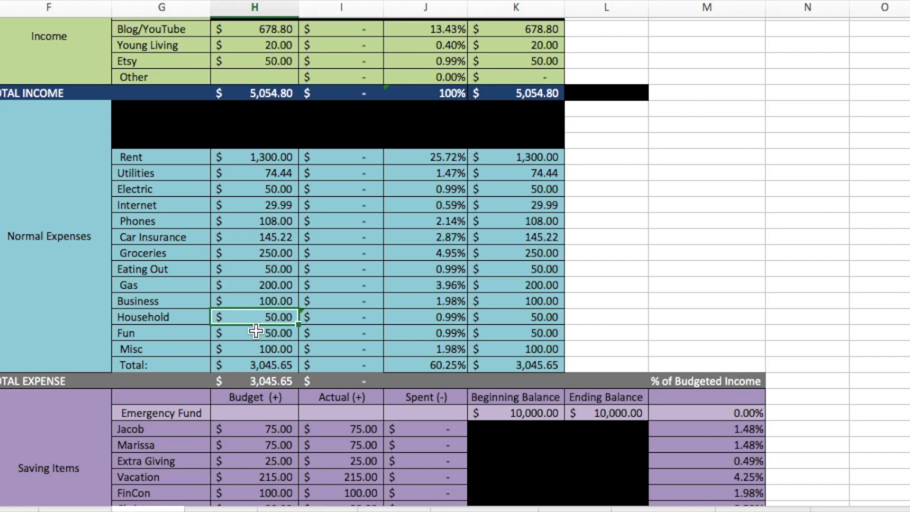
click(256, 331)
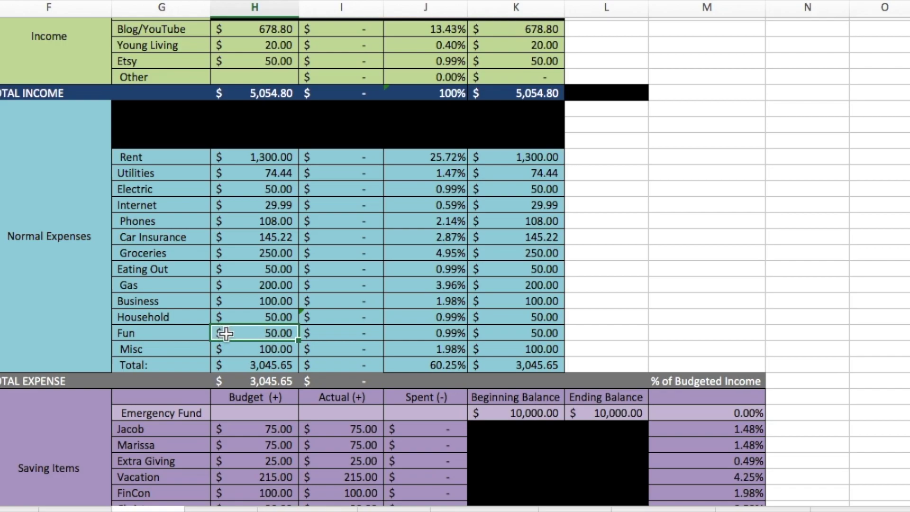
key(Return)
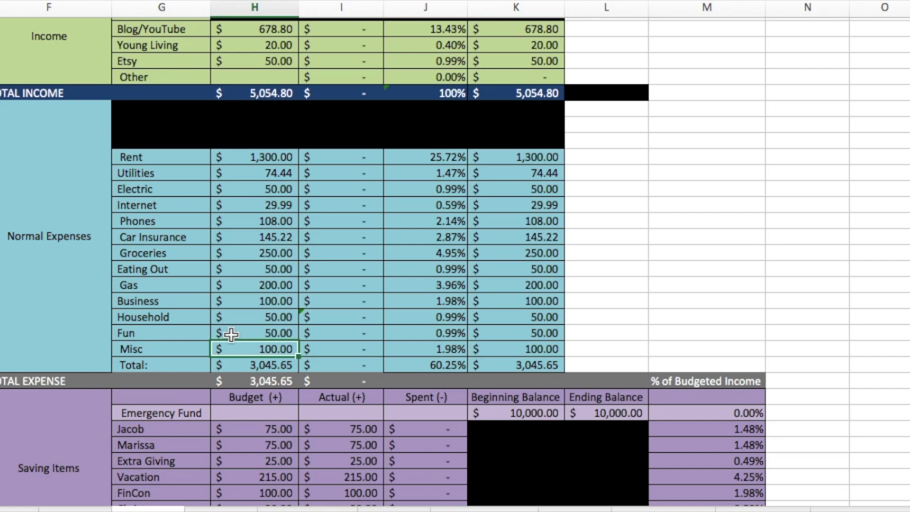
scroll(230, 334, down, 5)
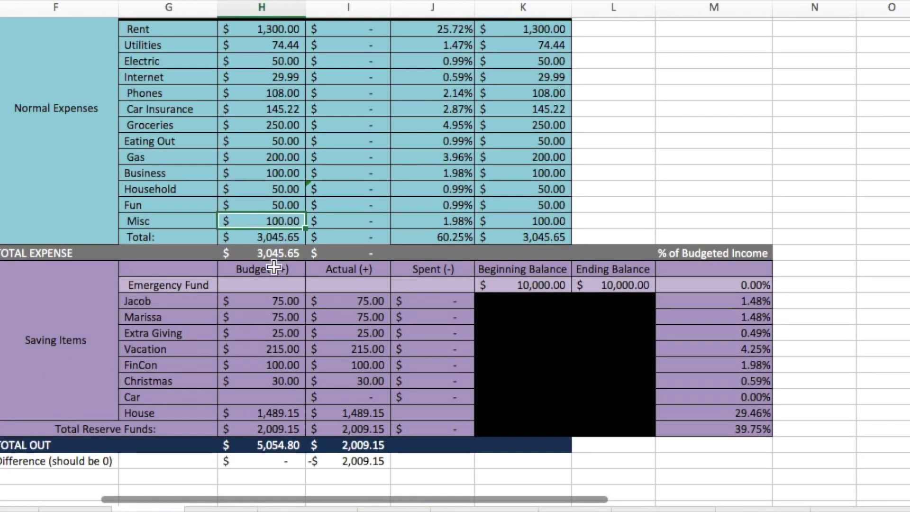
scroll(270, 246, up, 4)
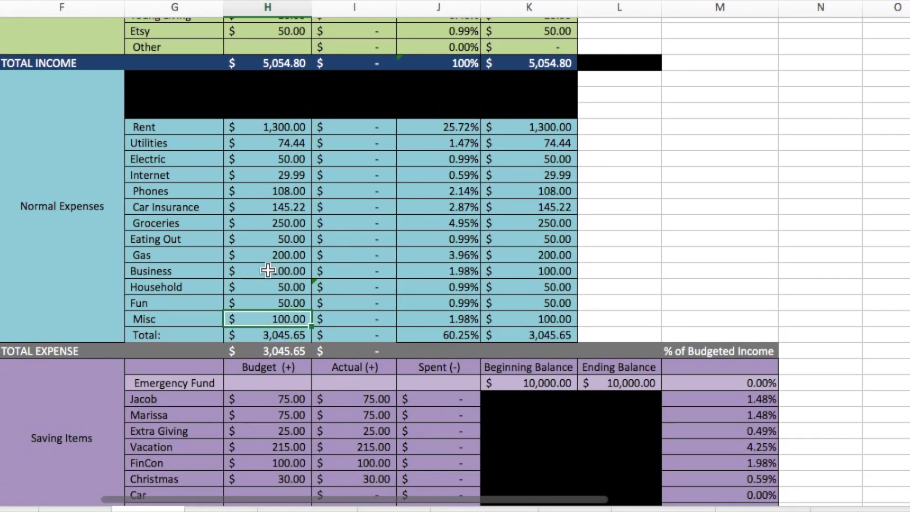
click(242, 351)
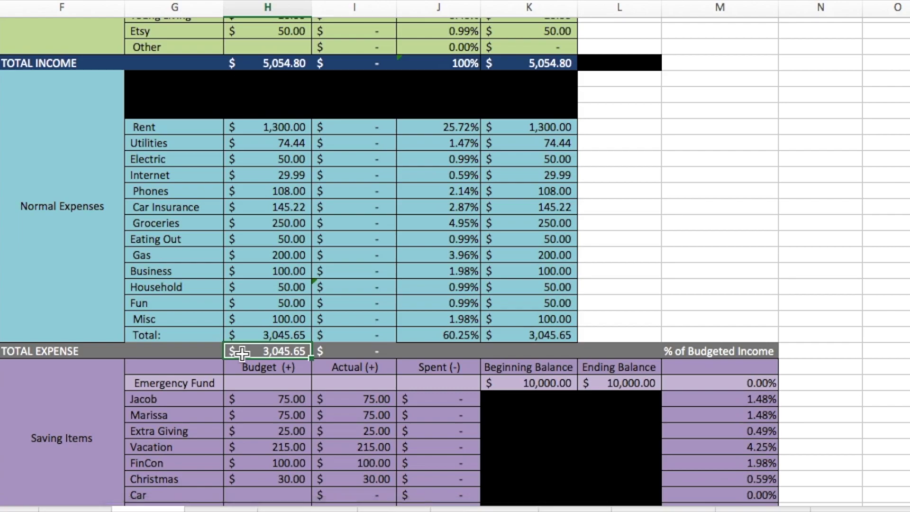
scroll(241, 351, down, 5)
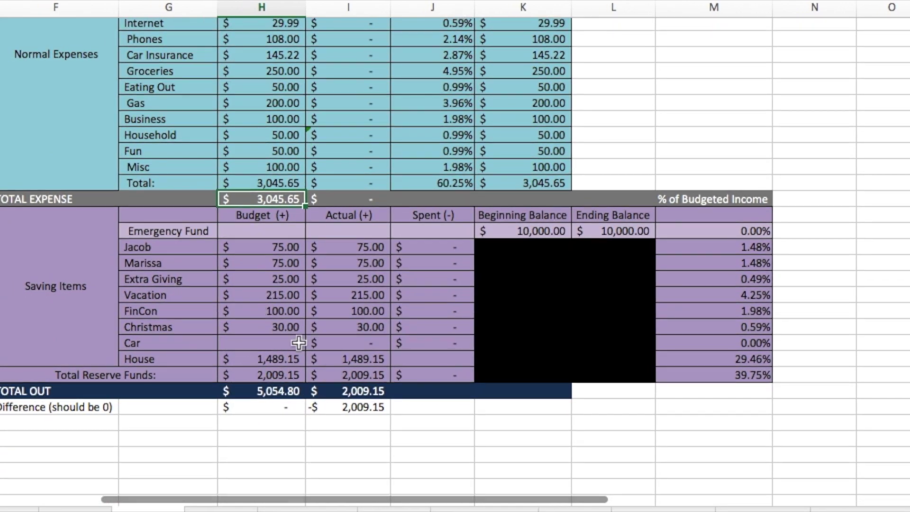
scroll(304, 341, up, 1)
click(252, 252)
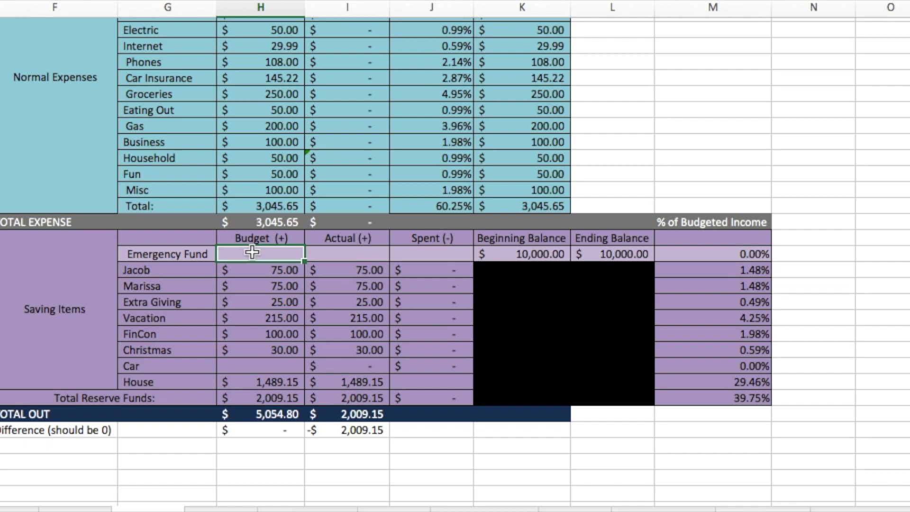
key(Right)
key(Right)
key(Right)
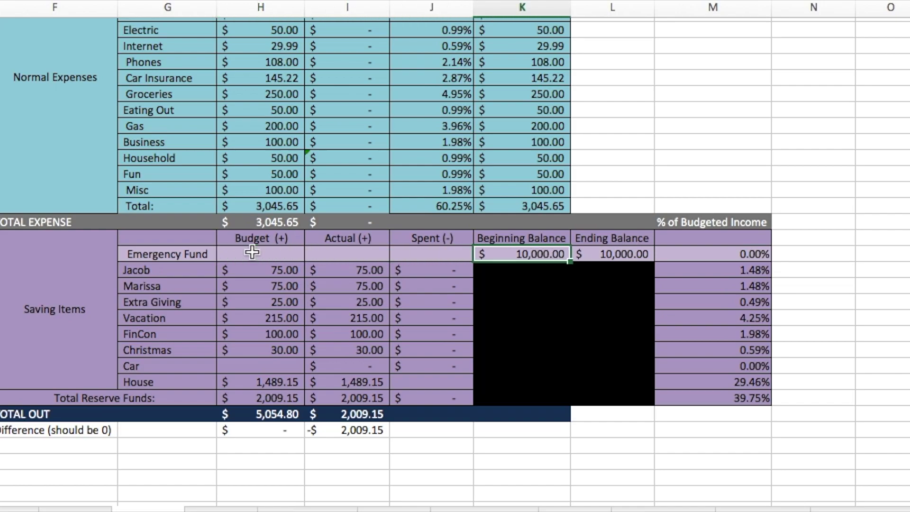
key(Left)
key(Left)
key(Left)
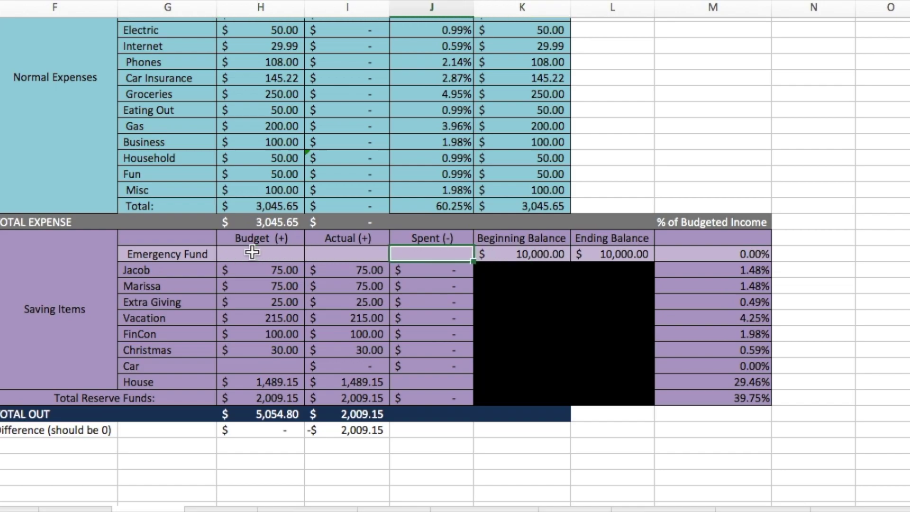
key(Down)
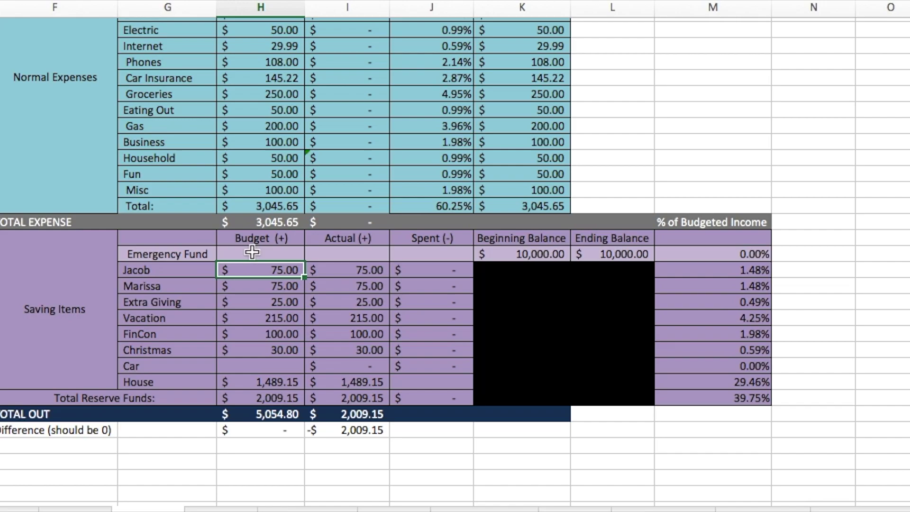
key(Down)
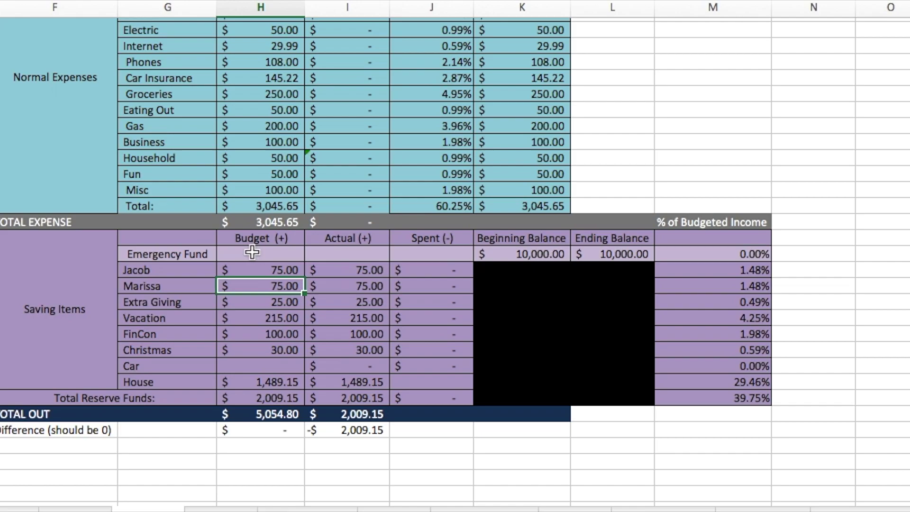
key(Down)
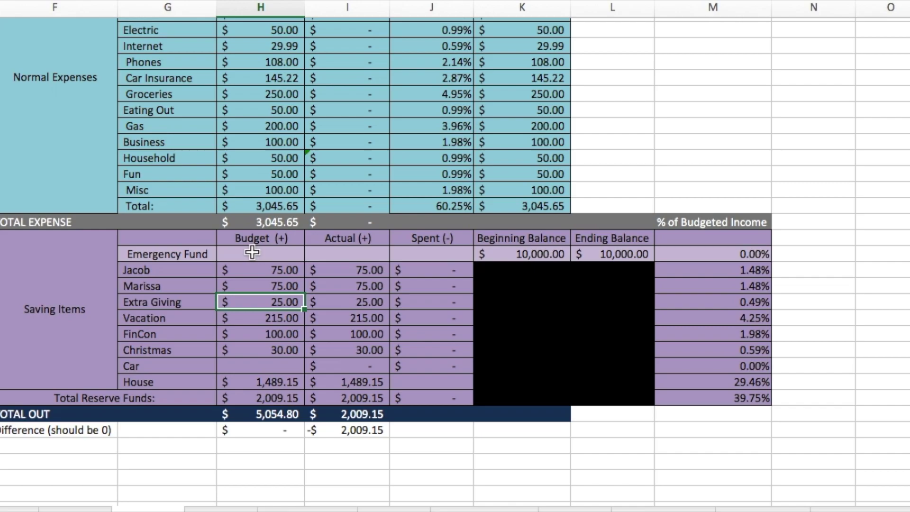
key(Down)
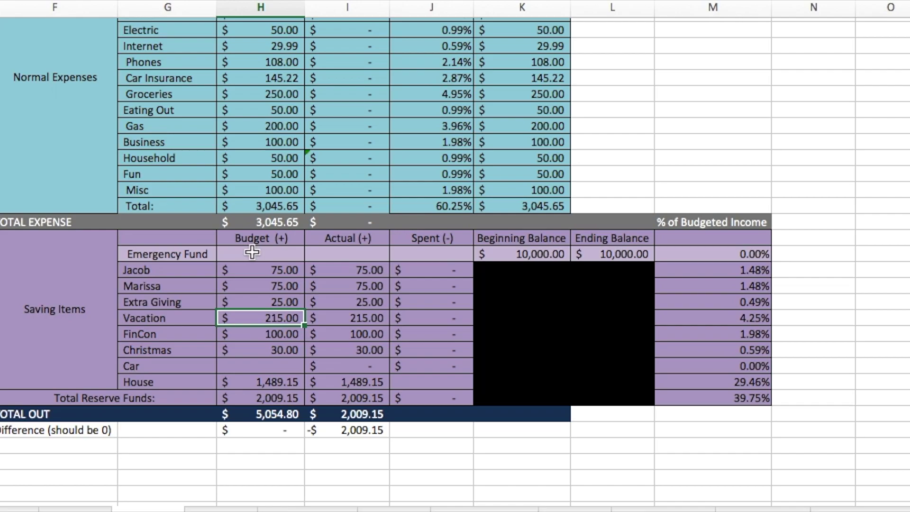
key(Down)
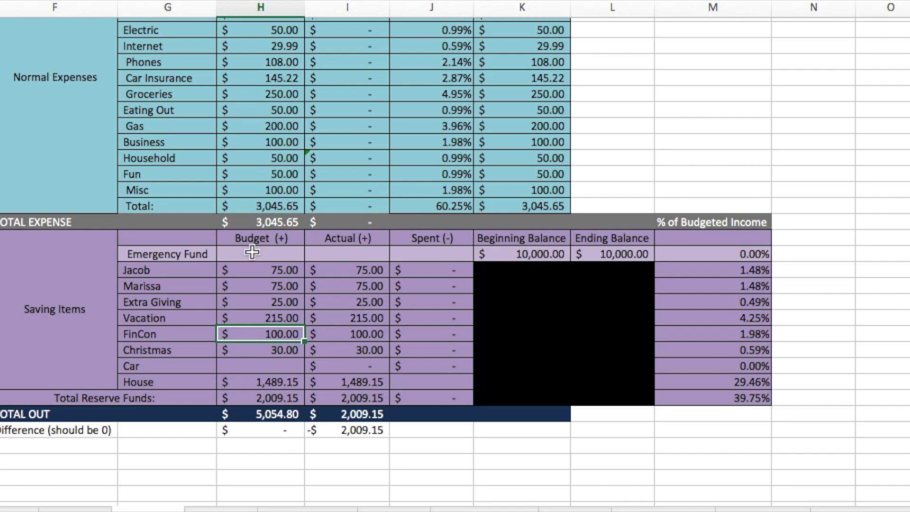
key(Down)
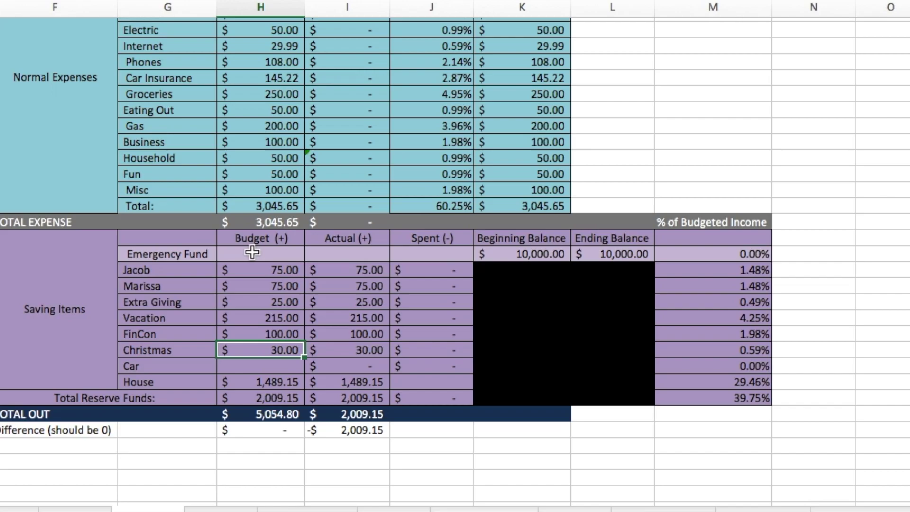
key(Down)
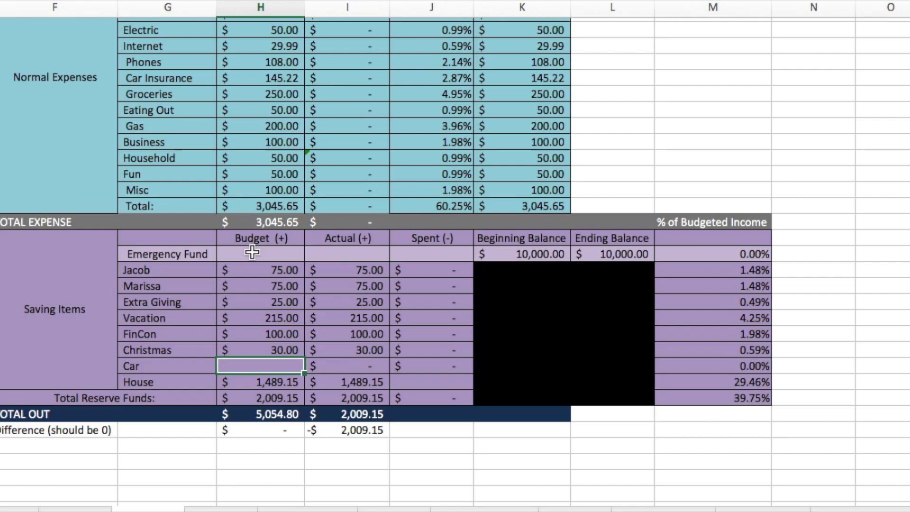
key(Return)
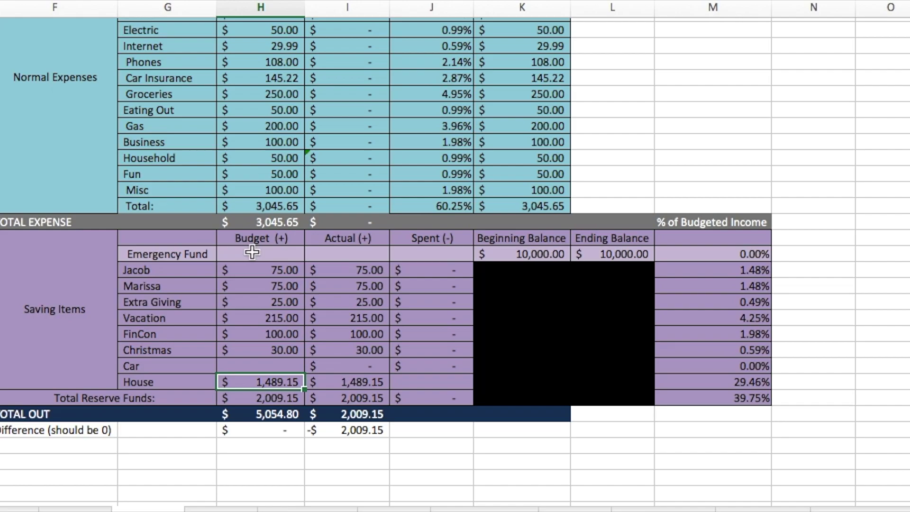
click(259, 430)
click(245, 382)
click(248, 398)
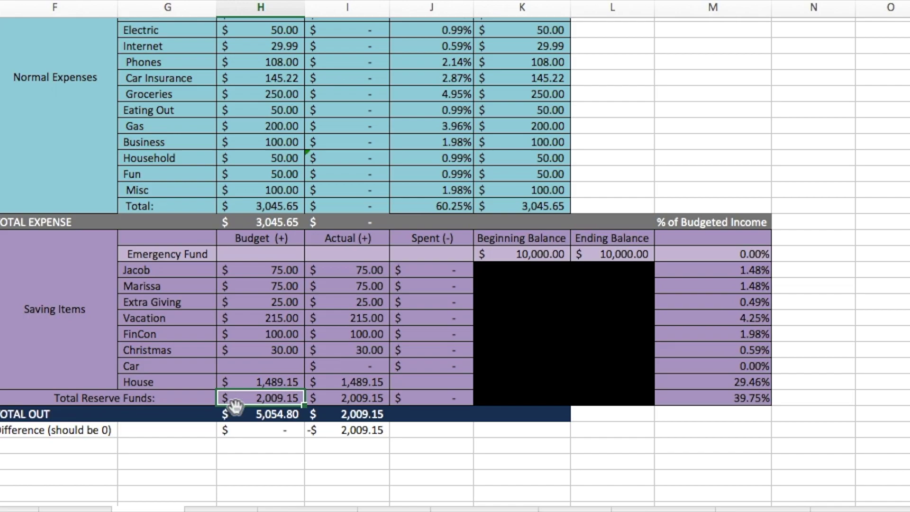
click(237, 414)
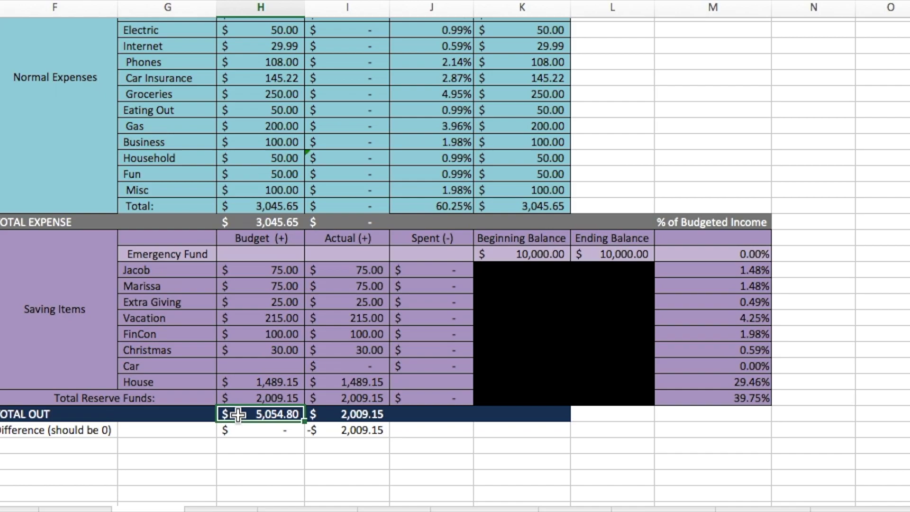
scroll(237, 414, up, 10)
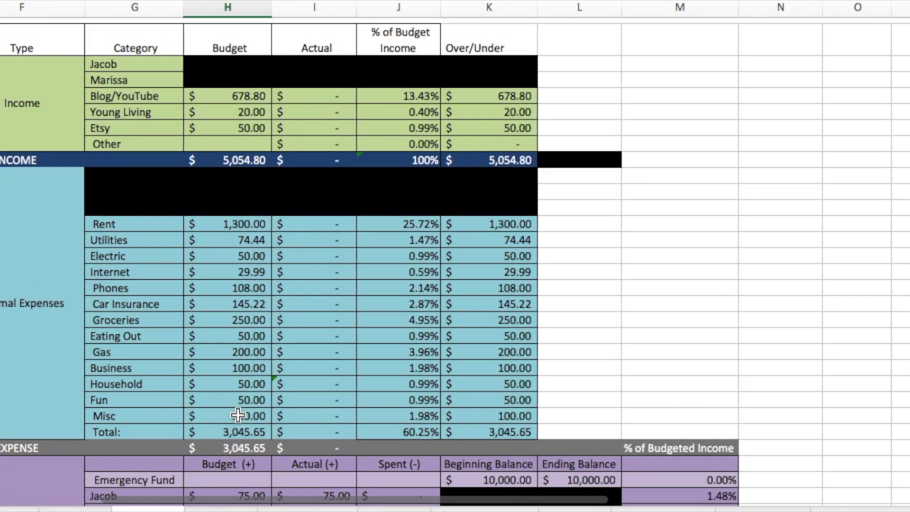
click(231, 157)
scroll(231, 159, left, 1)
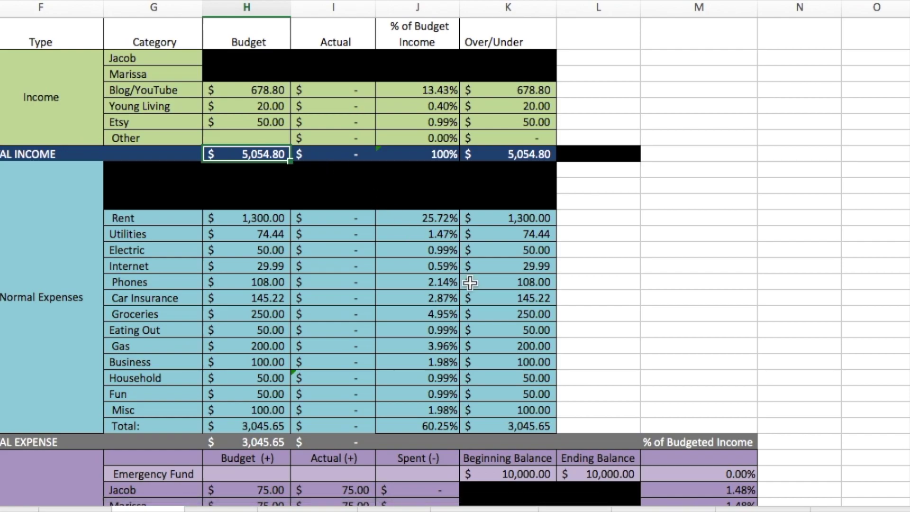
scroll(470, 283, down, 5)
scroll(469, 283, left, 1)
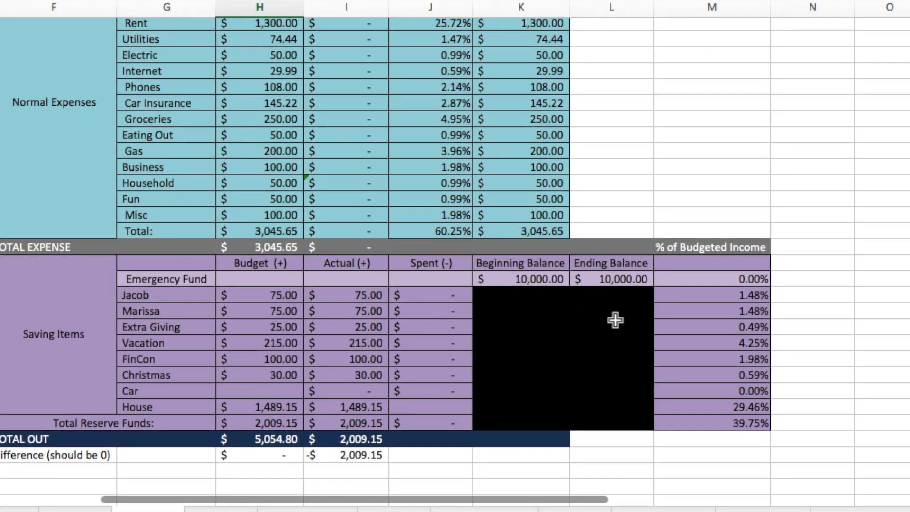
click(544, 294)
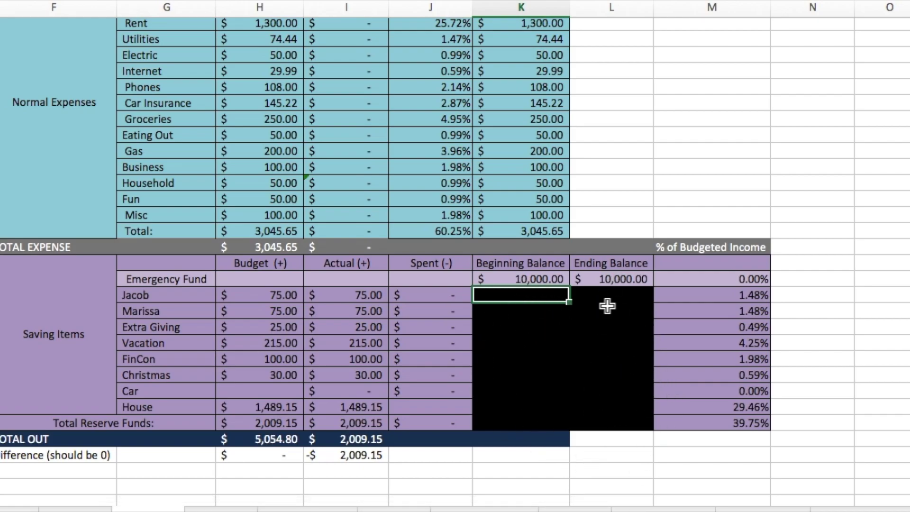
key(Return)
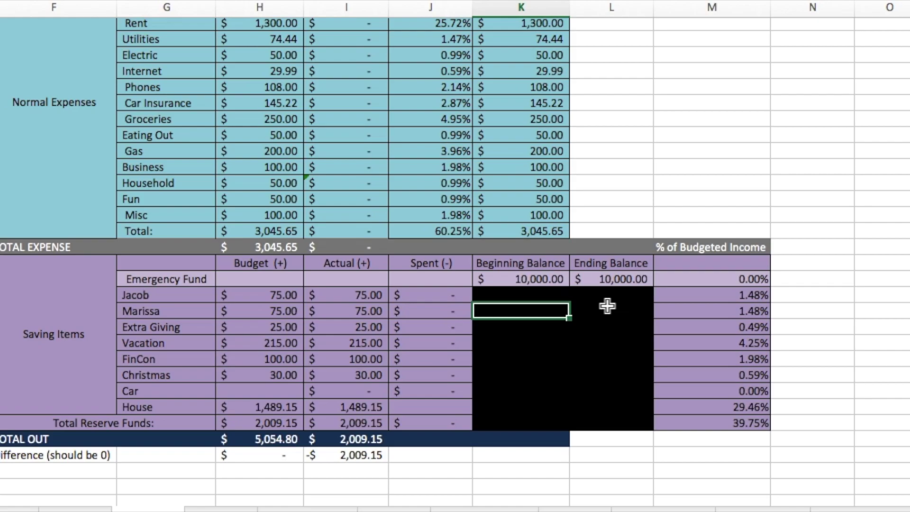
scroll(607, 307, up, 5)
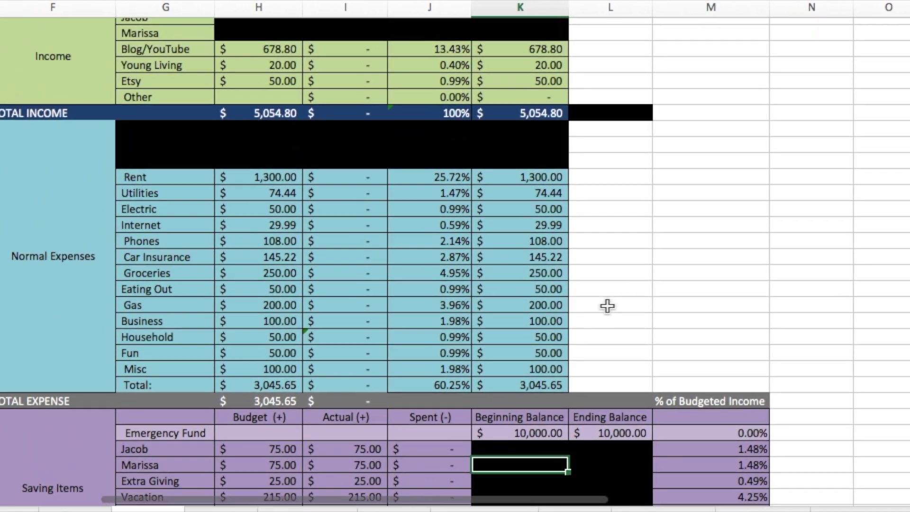
scroll(607, 306, down, 5)
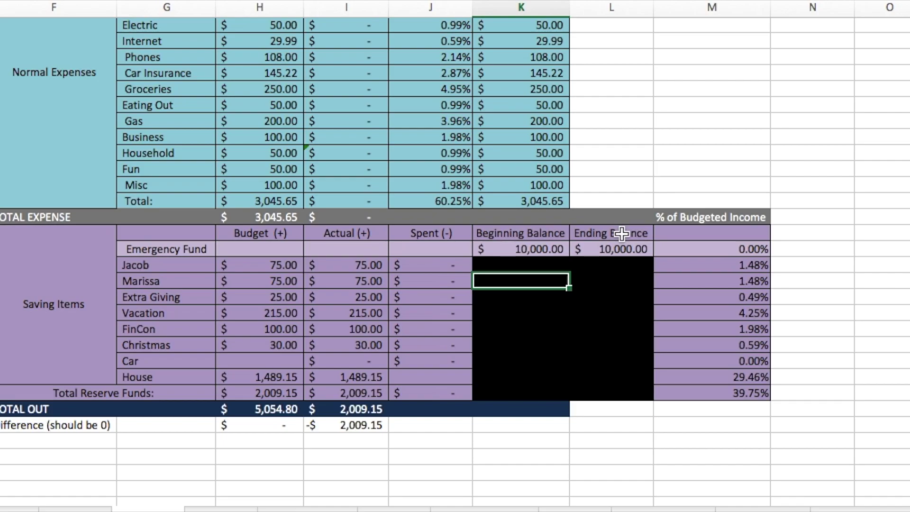
scroll(622, 234, up, 3)
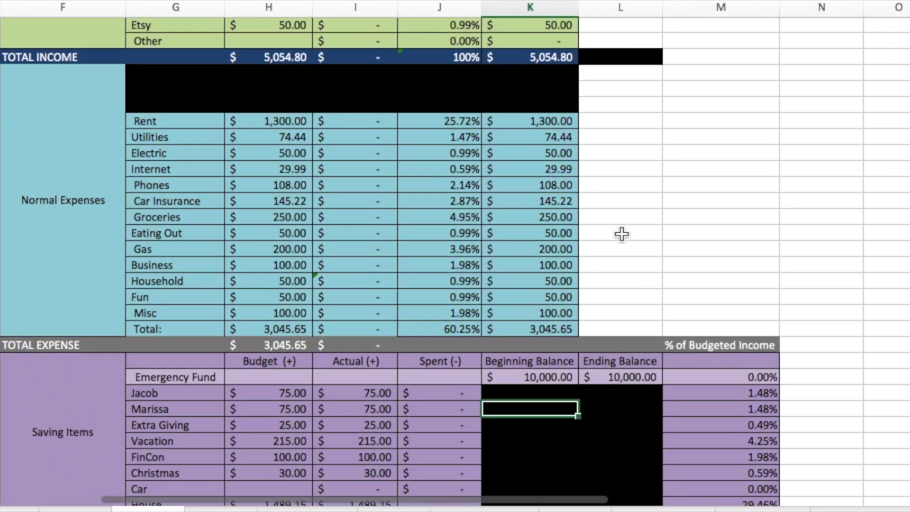